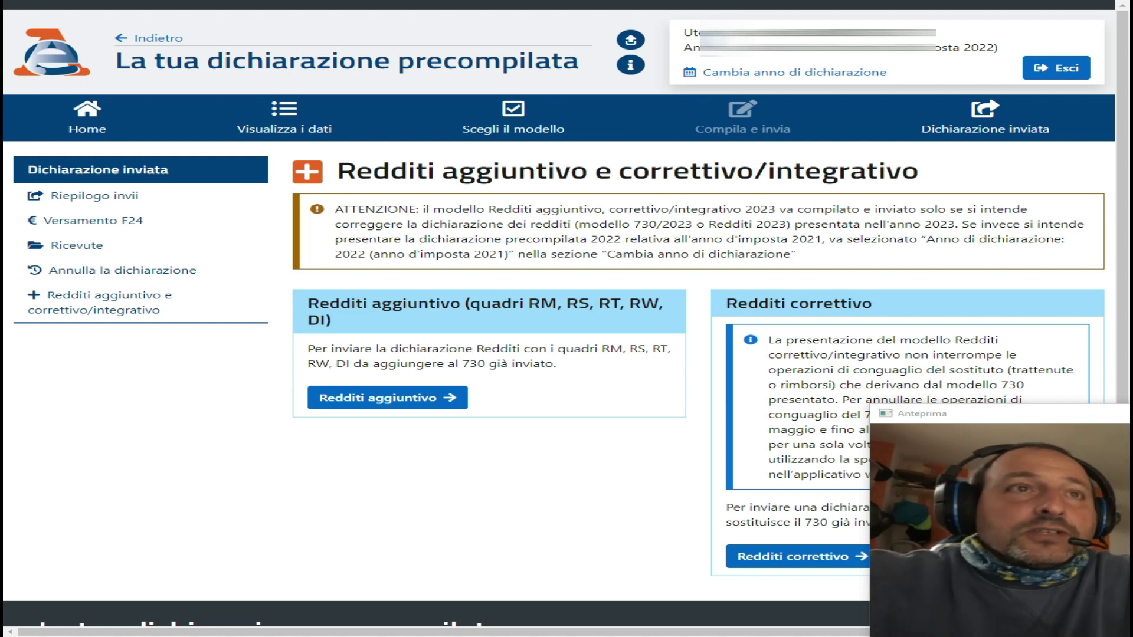
Step: Start a new Redditi aggiuntivo declaration, confirm its creation, and open Quadro RW
{"action": "left_click", "coordinate": [388, 397]}
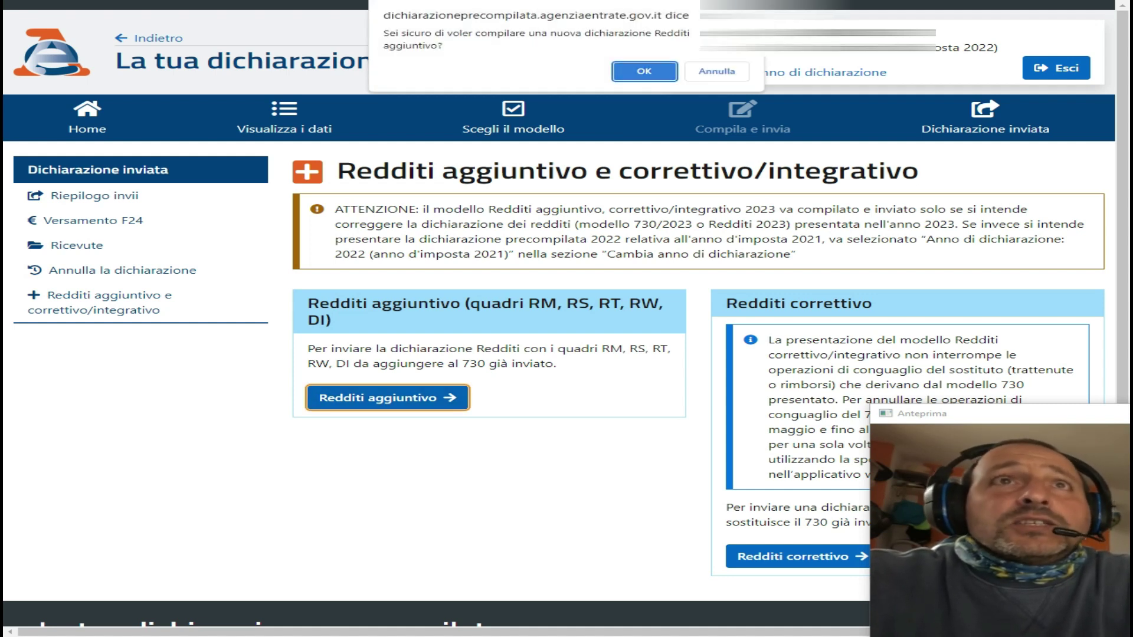
{"action": "key", "text": "Return"}
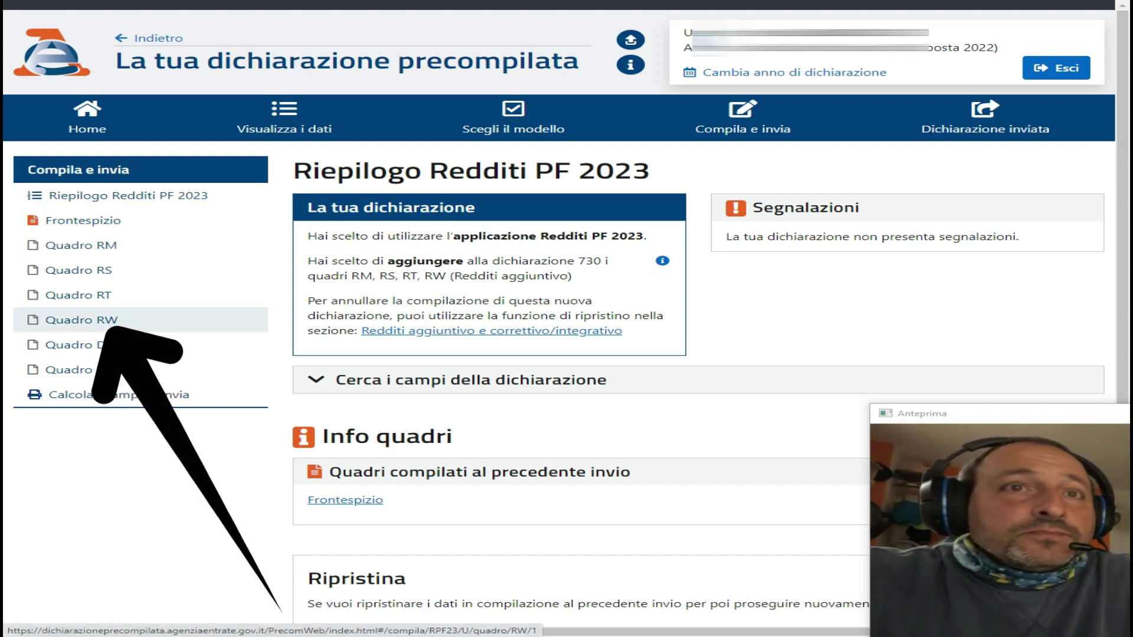
{"action": "left_click", "coordinate": [81, 319]}
Step: Examine the layout of Quadro RW, looking through the fields of its successive rows starting from RW1
{"action": "scroll", "coordinate": [81, 320], "scroll_direction": "down", "scroll_amount": 5}
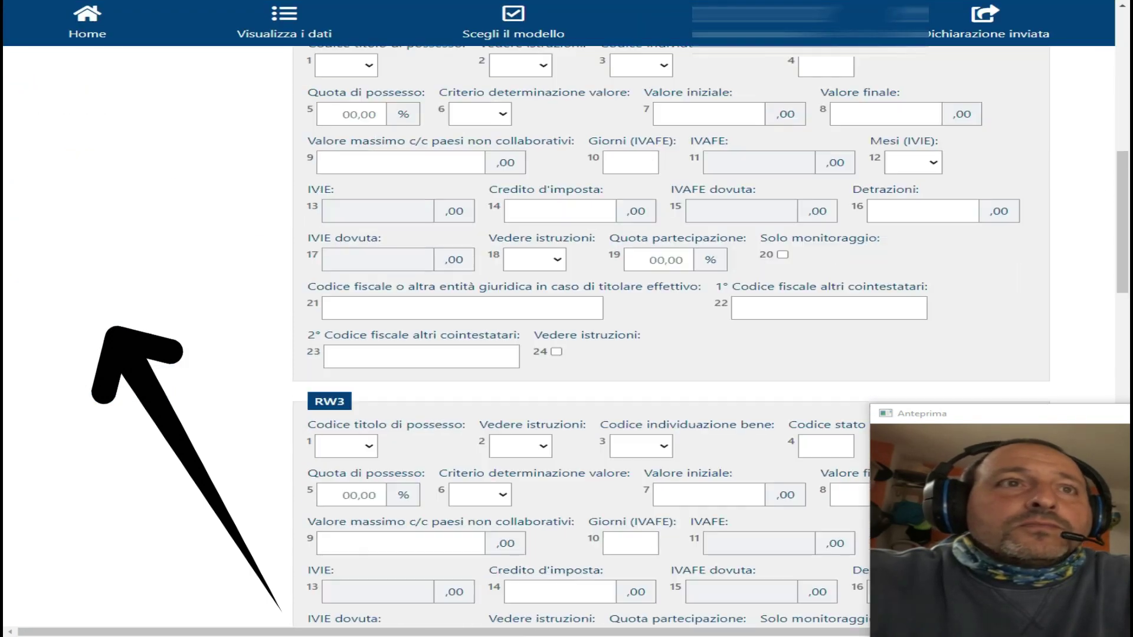
{"action": "scroll", "coordinate": [82, 320], "scroll_direction": "down", "scroll_amount": 15}
{"action": "scroll", "coordinate": [82, 319], "scroll_direction": "up", "scroll_amount": 2}
{"action": "scroll", "coordinate": [671, 336], "scroll_direction": "up", "scroll_amount": 15}
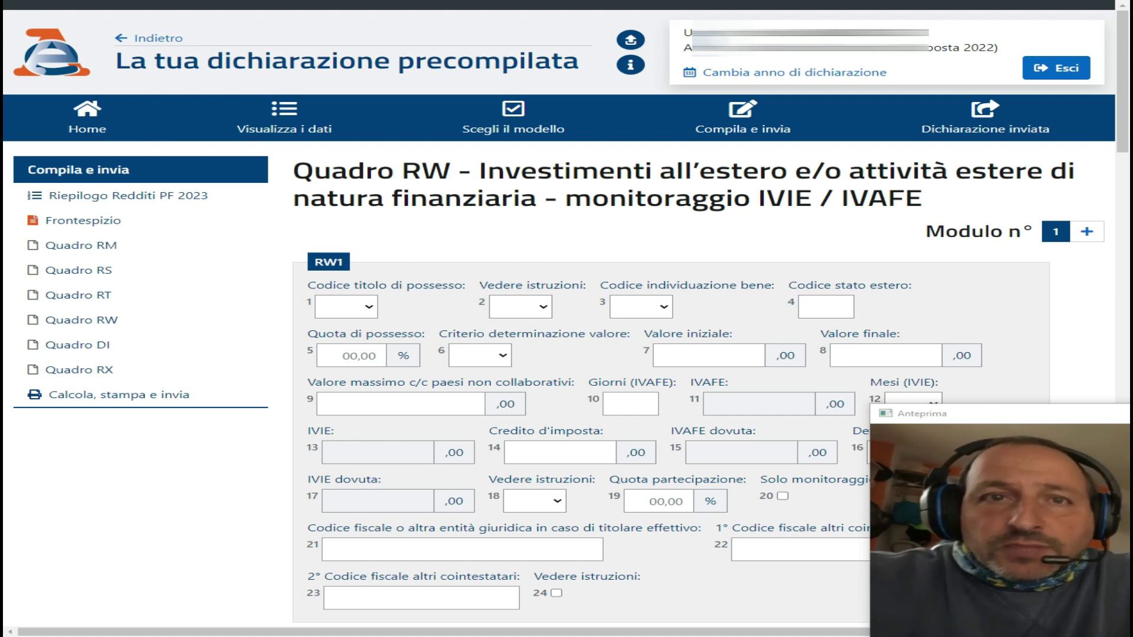
{"action": "scroll", "coordinate": [671, 383], "scroll_direction": "down", "scroll_amount": 10}
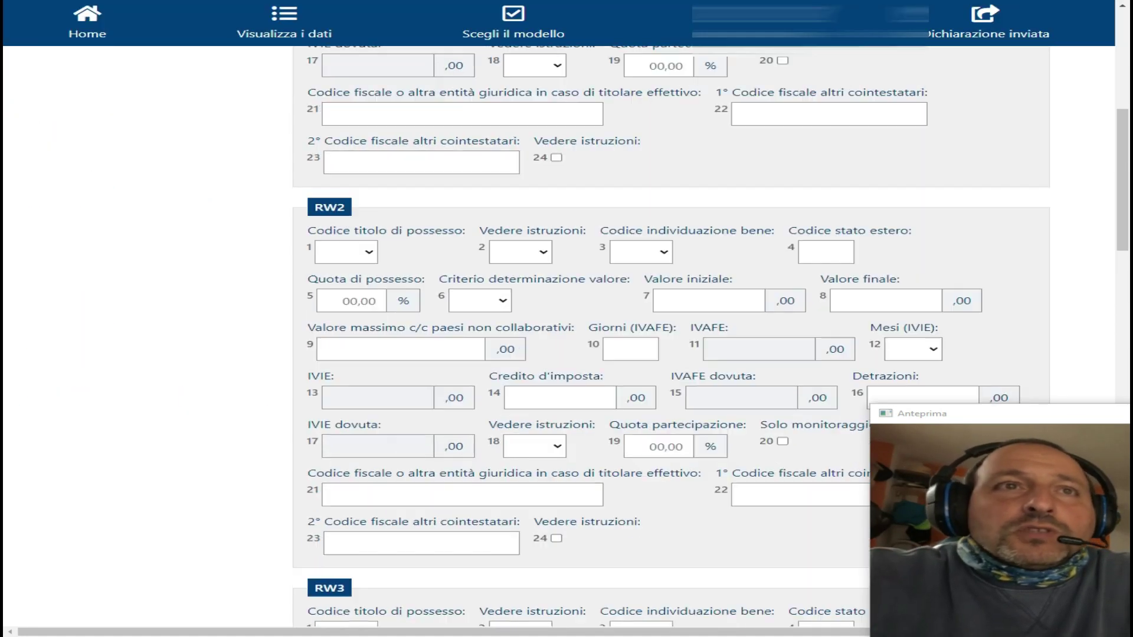
{"action": "scroll", "coordinate": [671, 383], "scroll_direction": "up", "scroll_amount": 10}
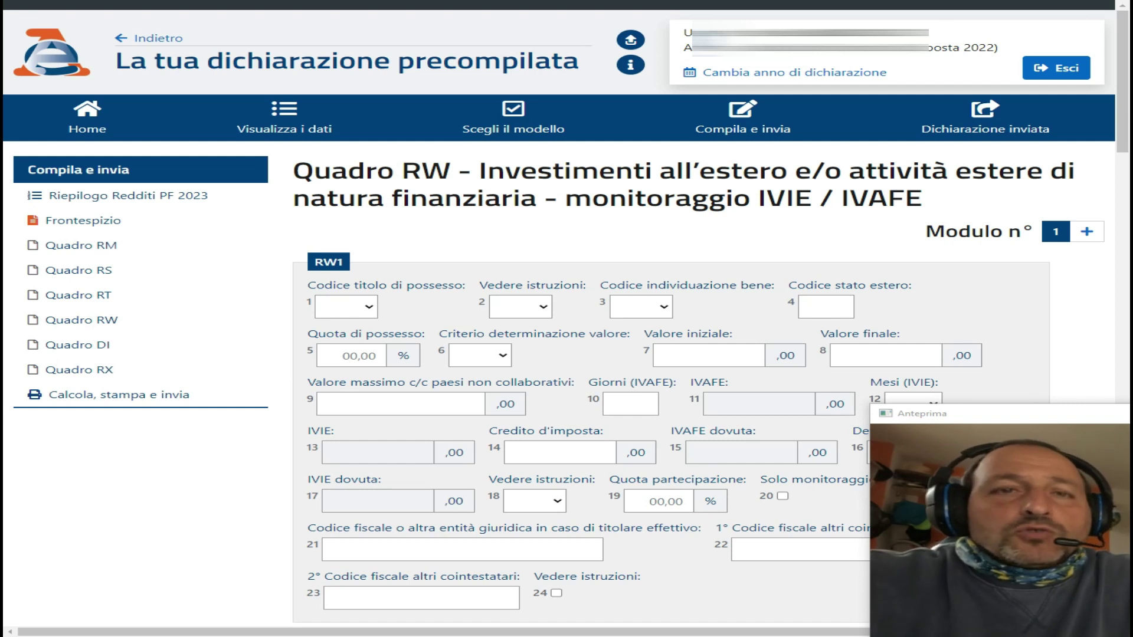
{"action": "scroll", "coordinate": [567, 330], "scroll_direction": "down", "scroll_amount": 2}
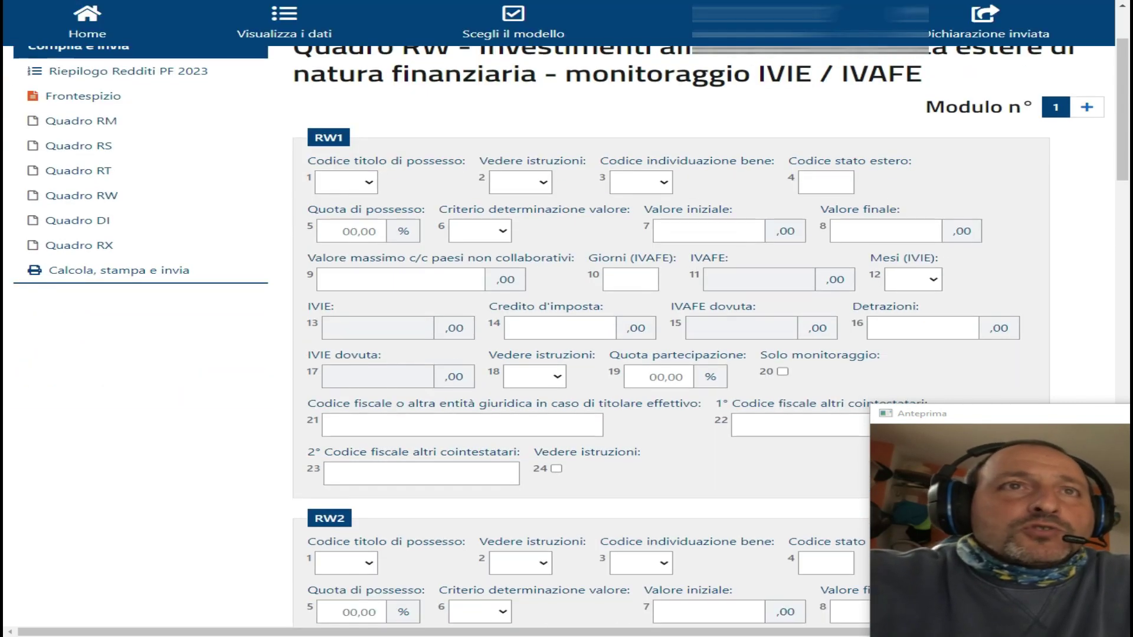
{"action": "scroll", "coordinate": [567, 330], "scroll_direction": "down", "scroll_amount": 4}
{"action": "scroll", "coordinate": [566, 330], "scroll_direction": "down", "scroll_amount": 6}
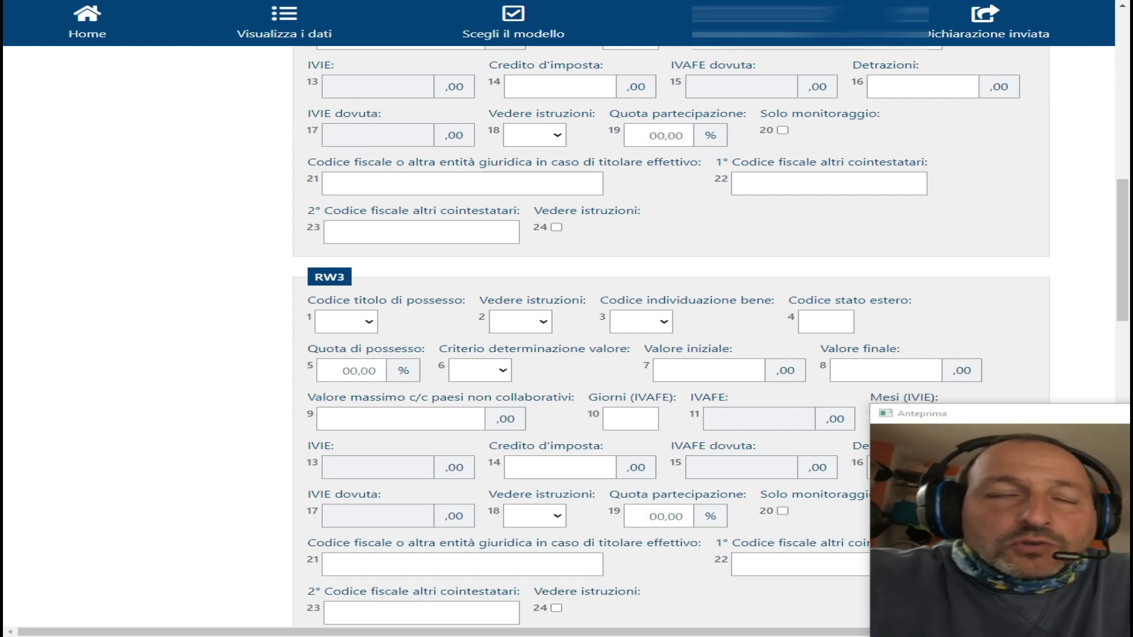
{"action": "scroll", "coordinate": [566, 331], "scroll_direction": "up", "scroll_amount": 13}
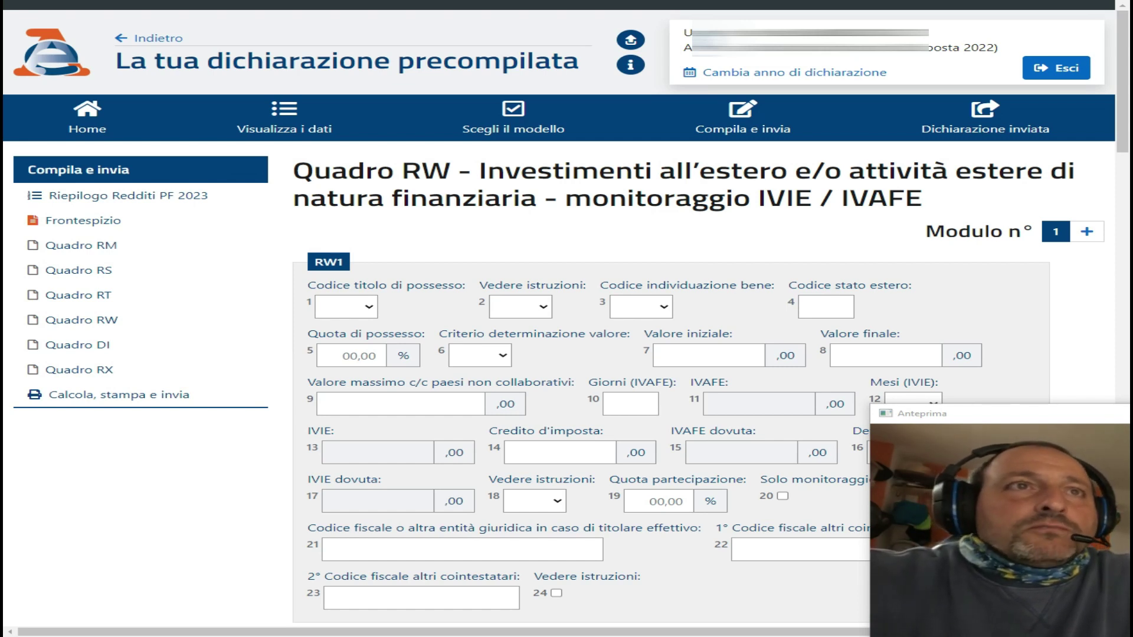
Step: In row RW1, set Codice titolo di possesso to 1 - proprietà and Vedere istruzioni in column 2 to 2 - titolare effettivo
{"action": "left_click", "coordinate": [346, 307]}
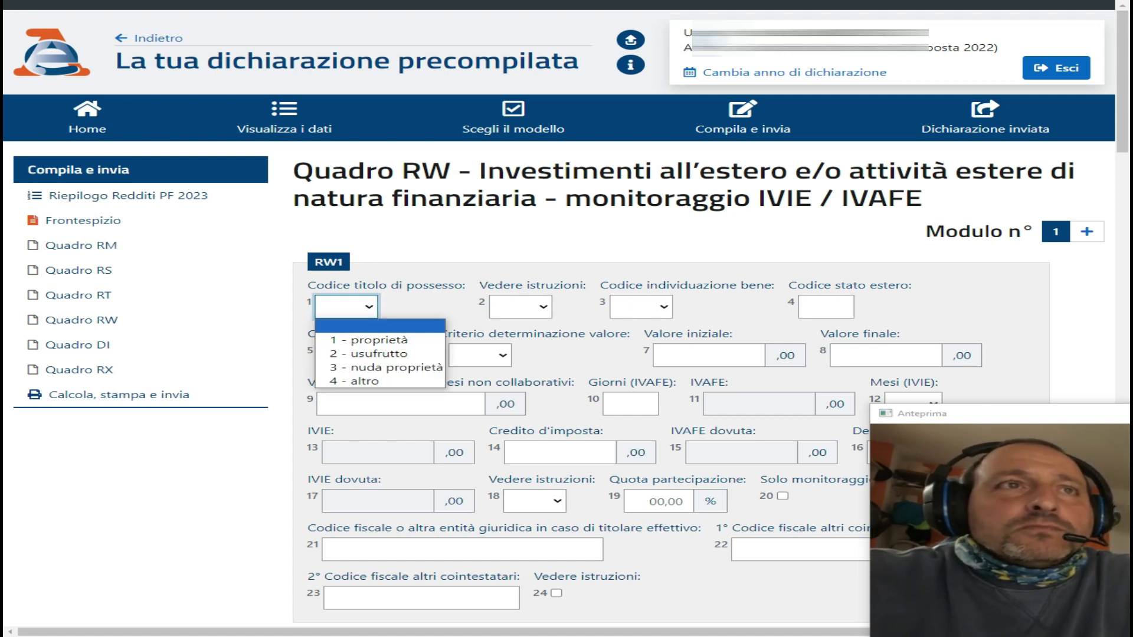
{"action": "key", "text": "Down"}
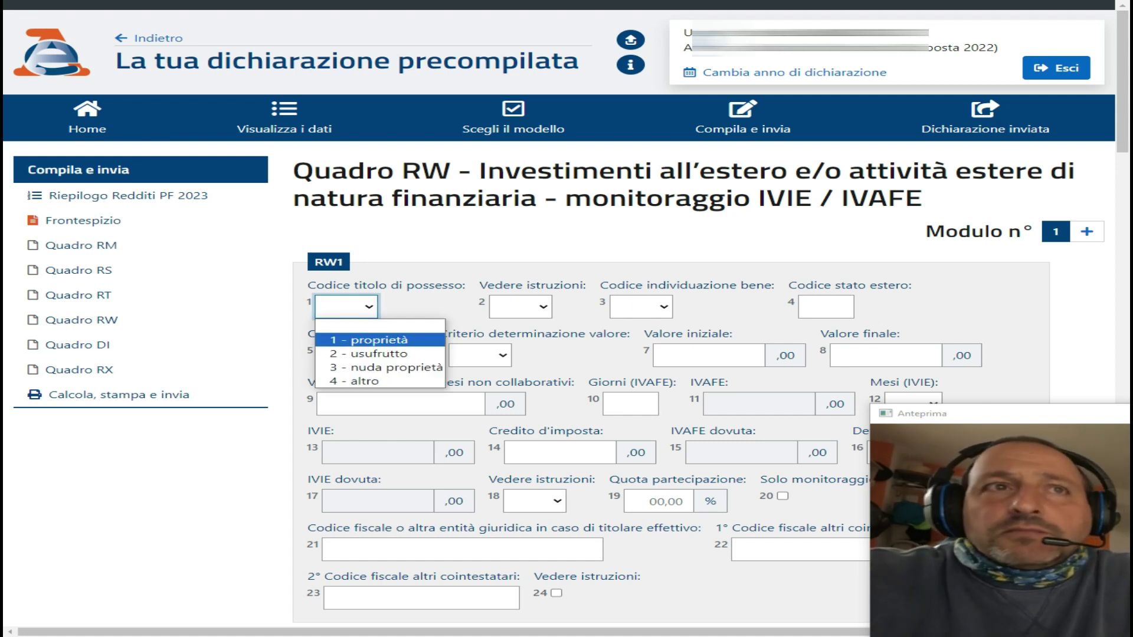
{"action": "key", "text": "Return"}
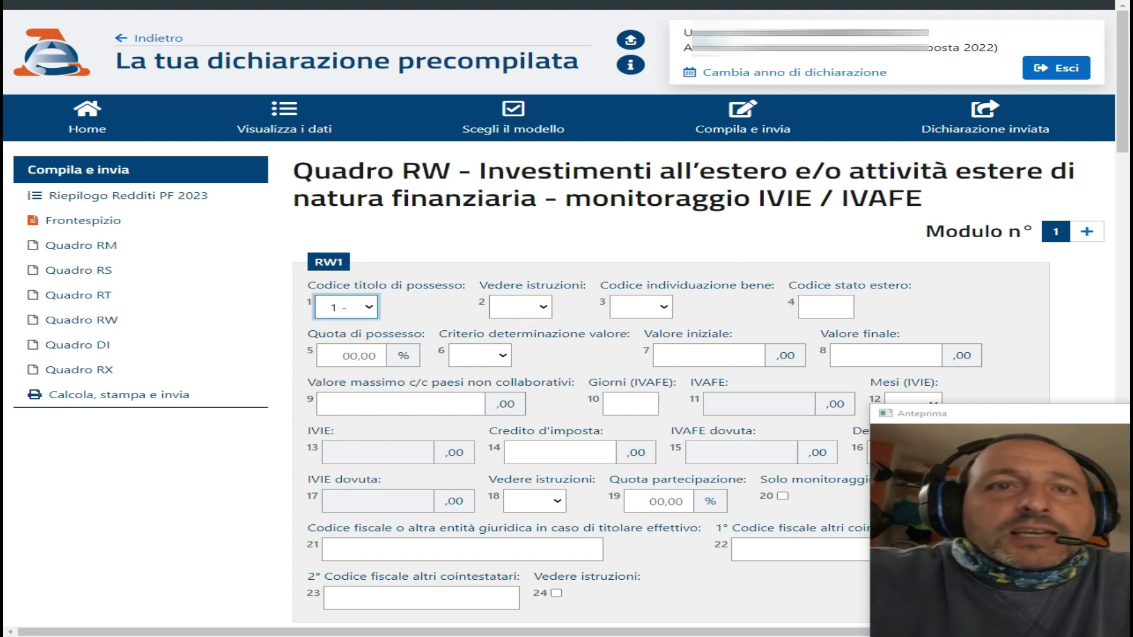
{"action": "left_click", "coordinate": [521, 306]}
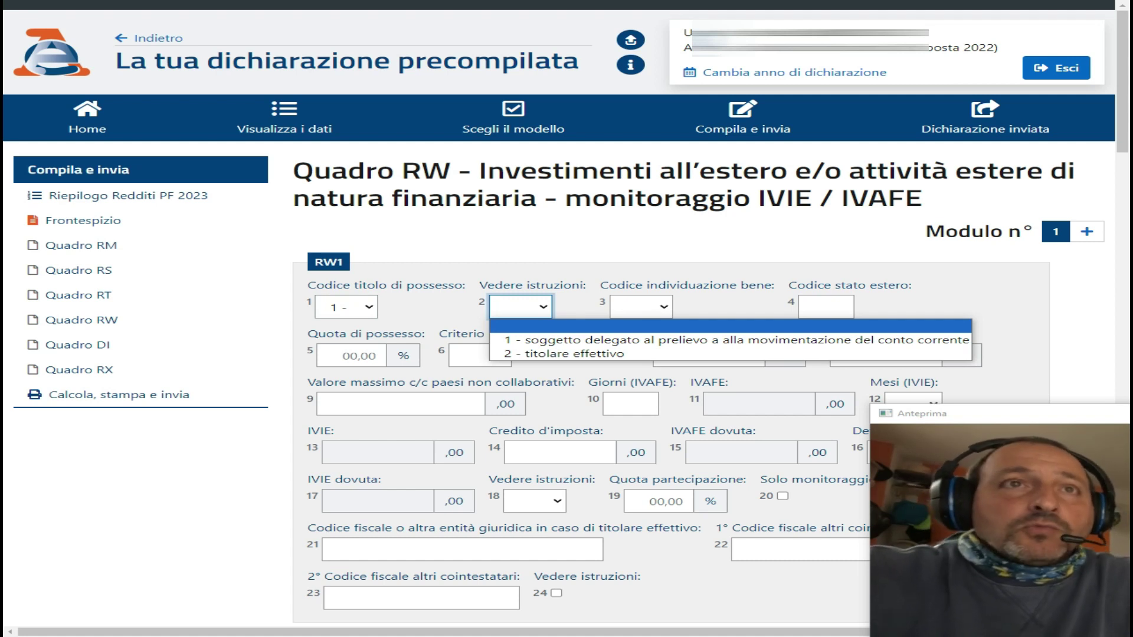
{"action": "key", "text": "Down"}
{"action": "key", "text": "Down"}
{"action": "key", "text": "Up"}
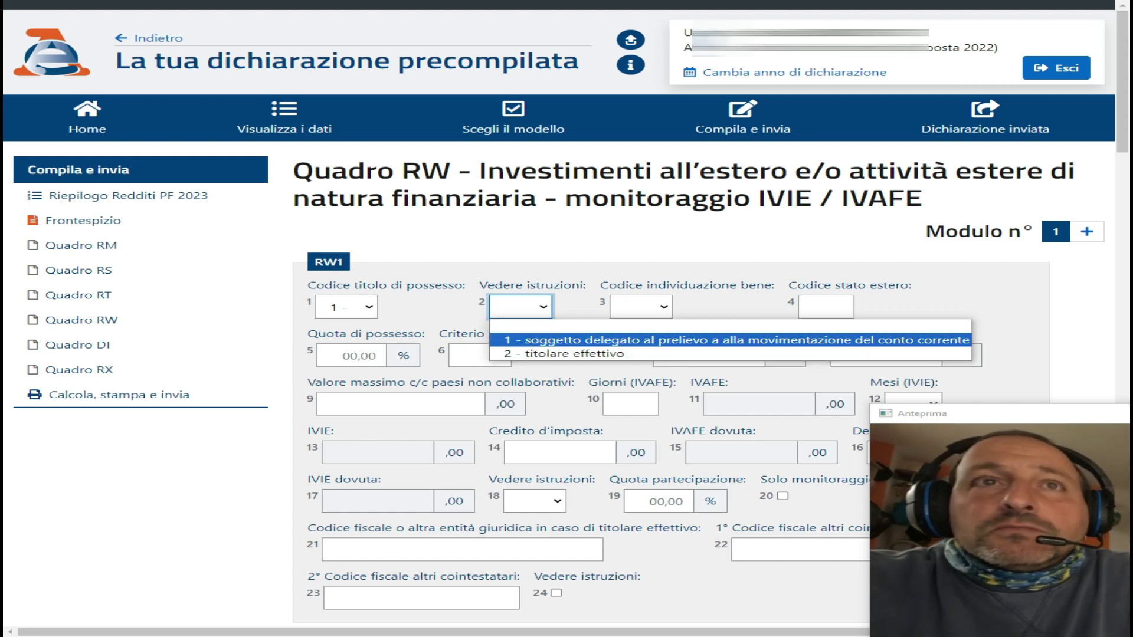
{"action": "key", "text": "Down"}
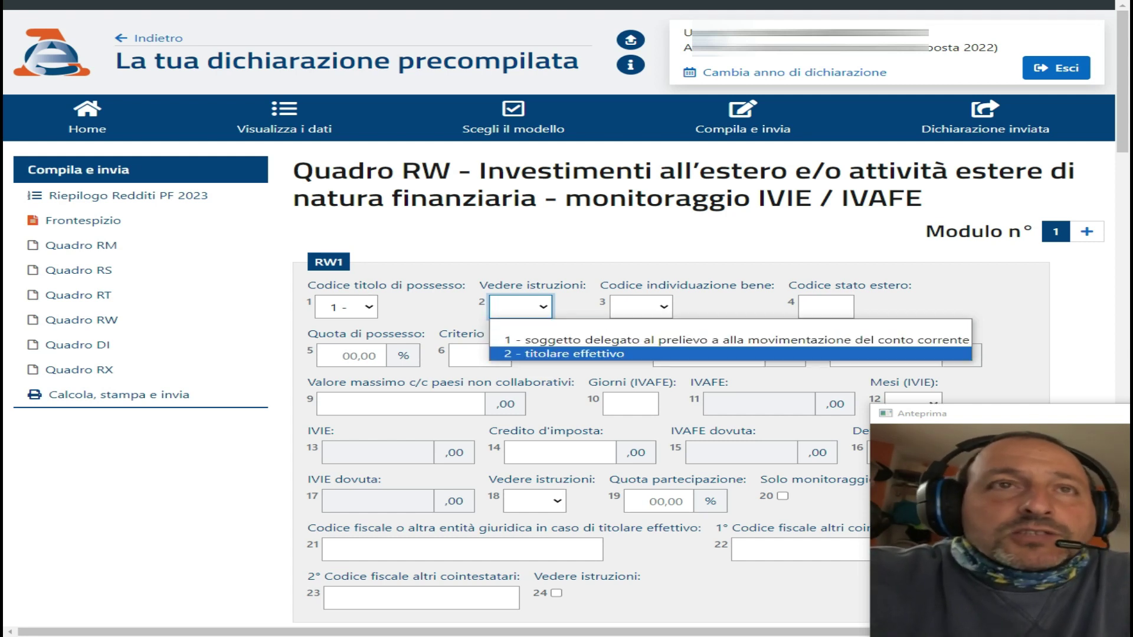
{"action": "key", "text": "Return"}
Step: Set Codice individuazione bene in RW1 to 14 - altre attività estere di natura finanziaria
{"action": "key", "text": "Tab"}
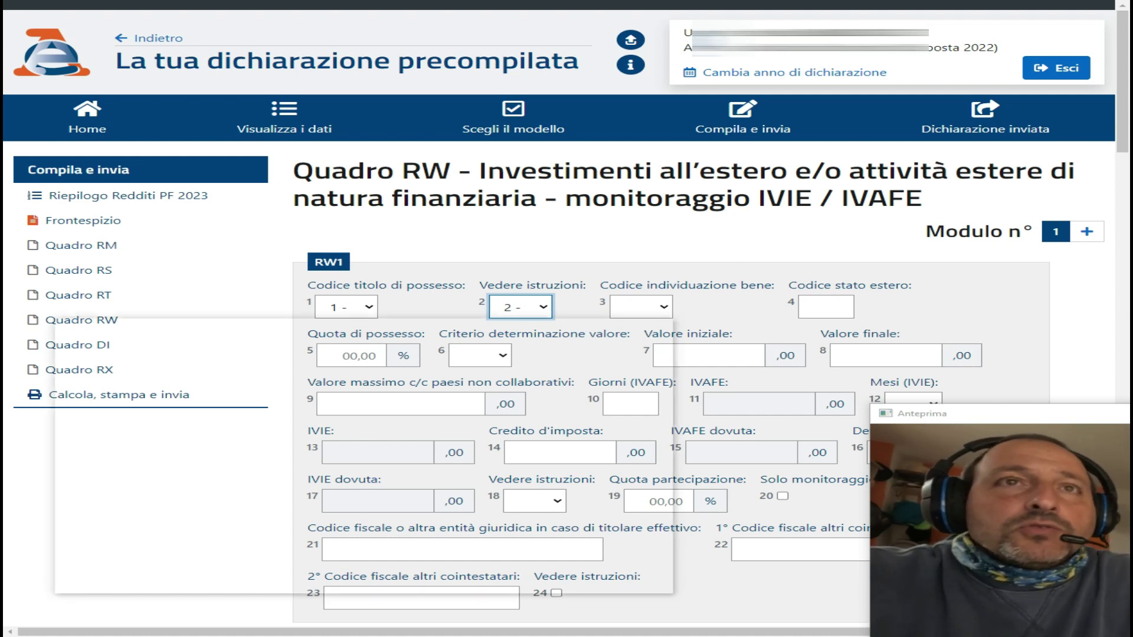
{"action": "key", "text": "alt+Down"}
{"action": "key", "text": "Down"}
{"action": "key", "text": "Down"}
{"action": "key", "text": "Down"}
{"action": "key", "text": "Down"}
{"action": "key", "text": "Down"}
{"action": "key", "text": "Down"}
{"action": "key", "text": "Down"}
{"action": "key", "text": "Down"}
{"action": "key", "text": "Down"}
{"action": "key", "text": "Down"}
{"action": "key", "text": "Down"}
{"action": "key", "text": "Down"}
{"action": "key", "text": "Down"}
{"action": "key", "text": "Down"}
{"action": "key", "text": "Down"}
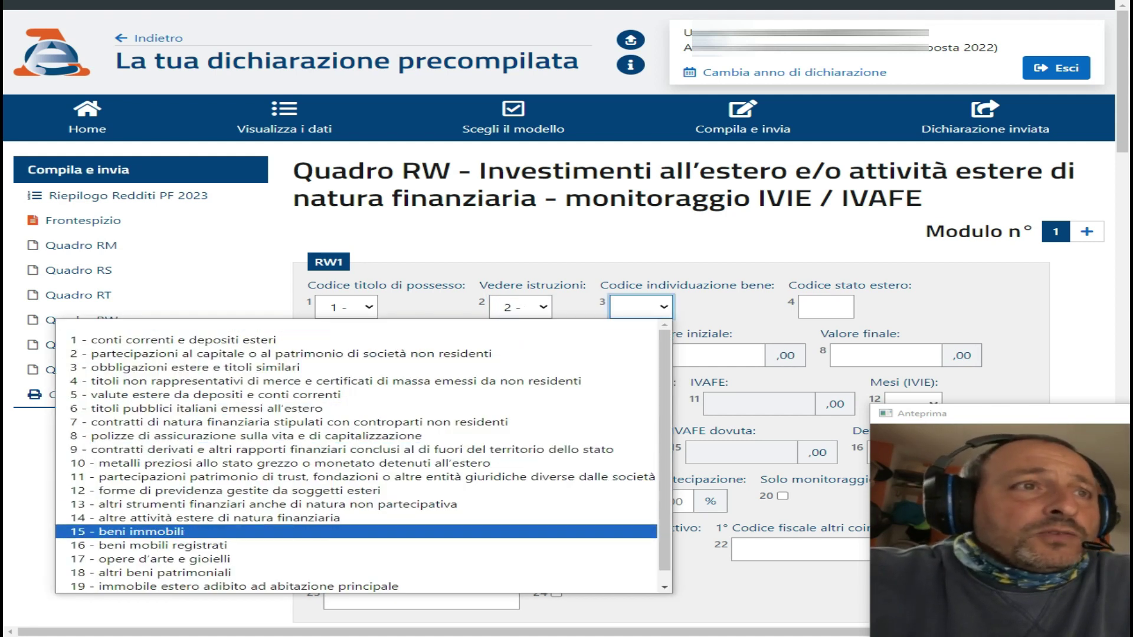
{"action": "key", "text": "Up"}
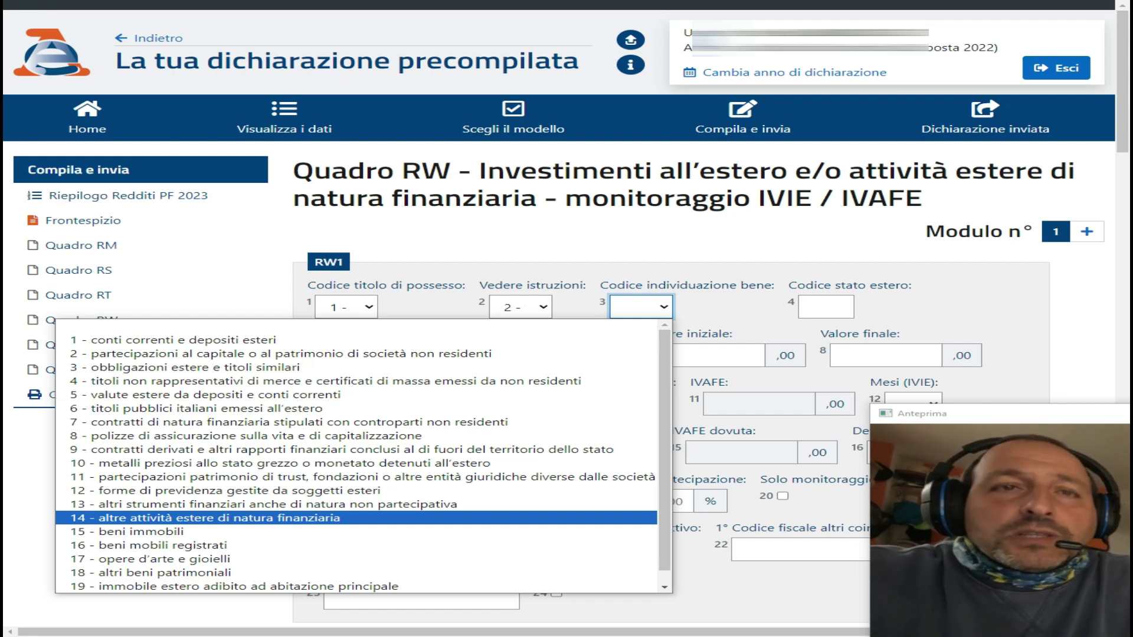
{"action": "key", "text": "Return"}
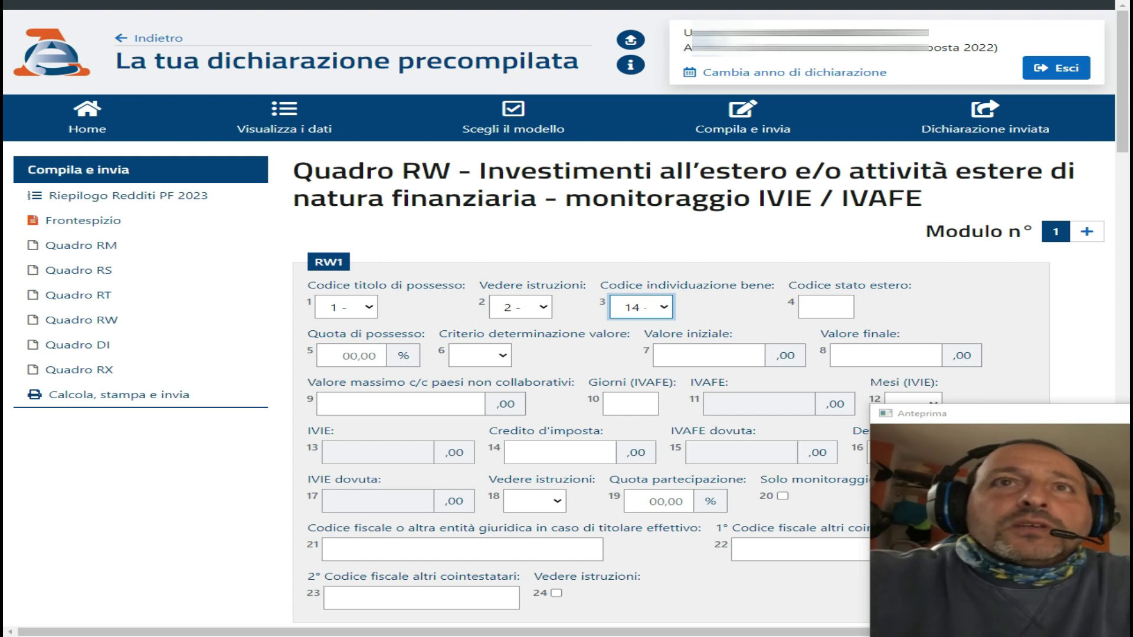
Step: Set the Quota di possesso in RW1 to 100% and Criterio determinazione valore to 1 - valore di mercato
{"action": "left_click", "coordinate": [826, 307]}
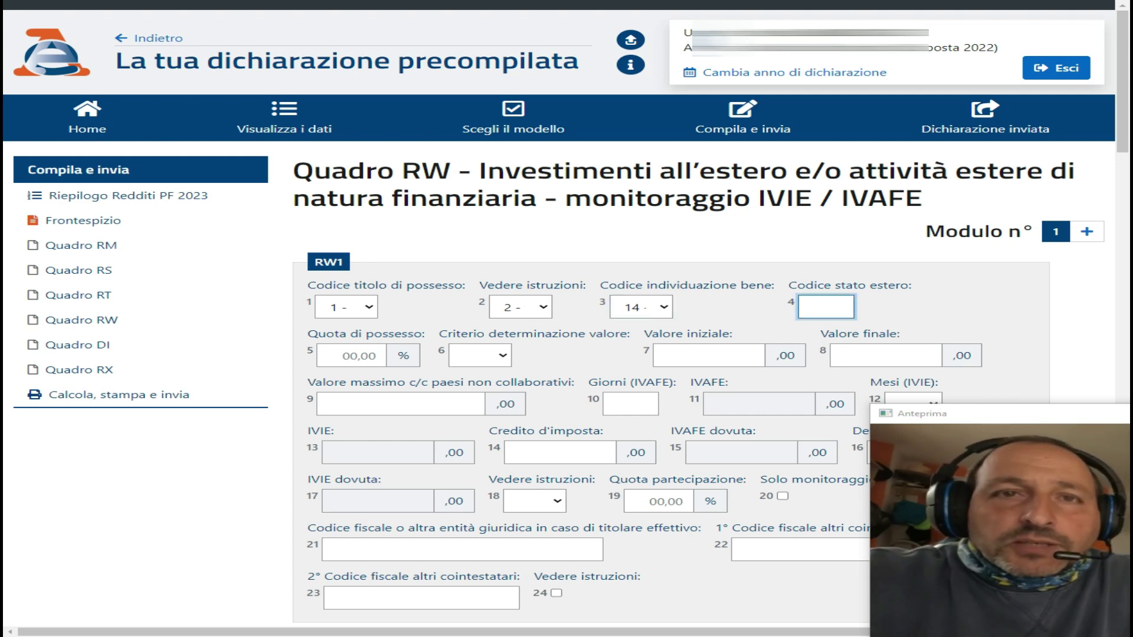
{"action": "left_click", "coordinate": [352, 355]}
{"action": "type", "text": "100"}
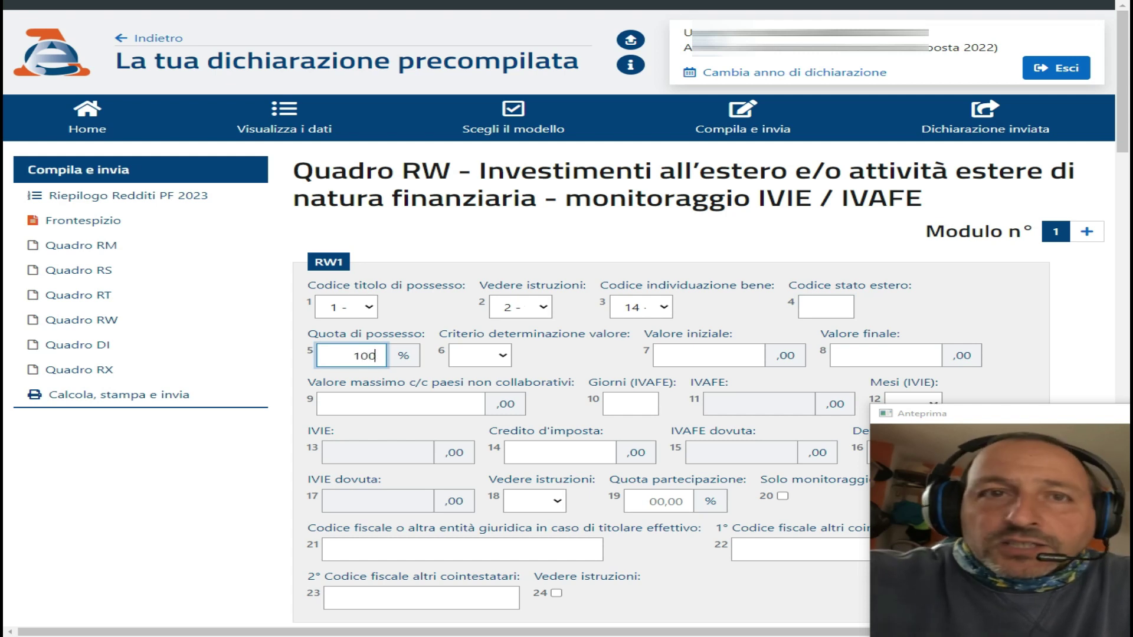
{"action": "left_click", "coordinate": [479, 355]}
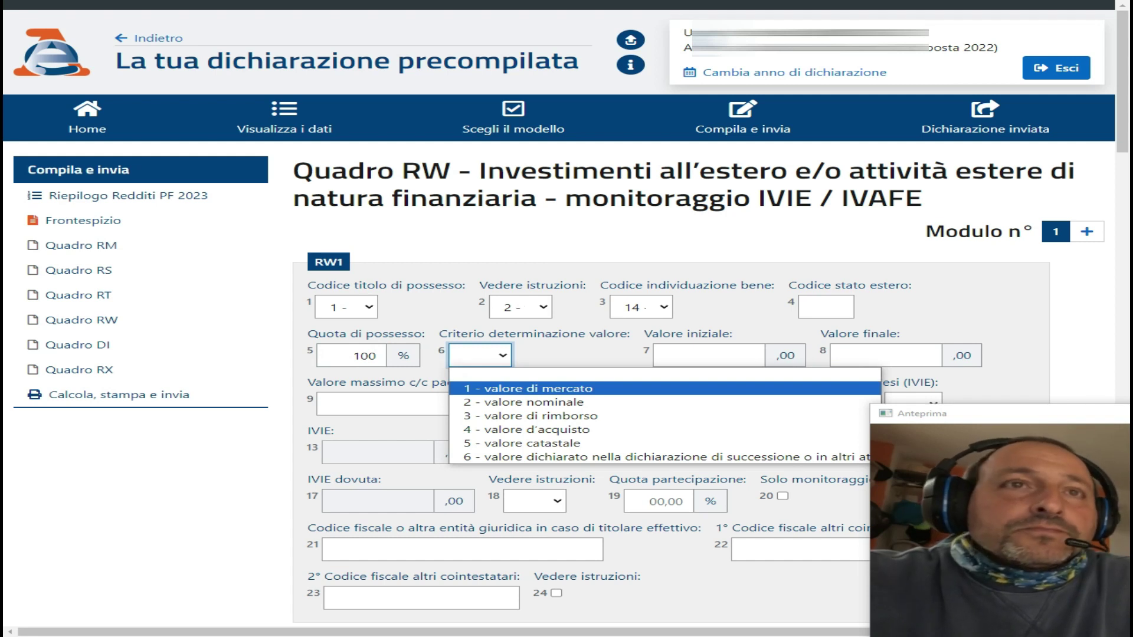
{"action": "key", "text": "Tab"}
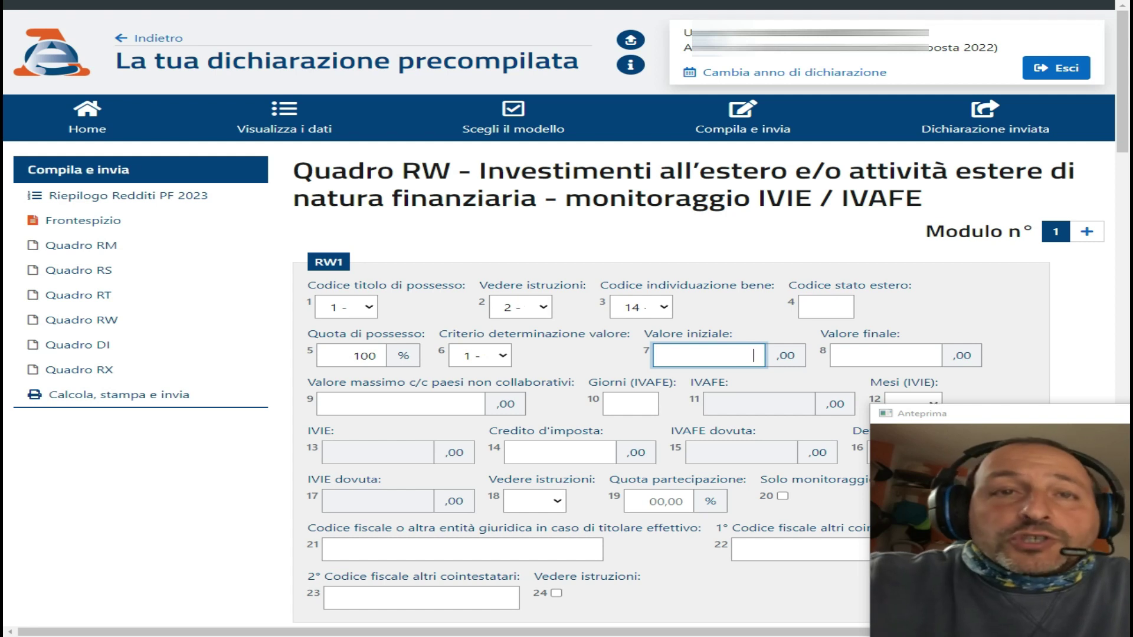
Step: Enter 2822 as the Valore iniziale and 1041 as the Valore finale in RW1
{"action": "type", "text": "2822"}
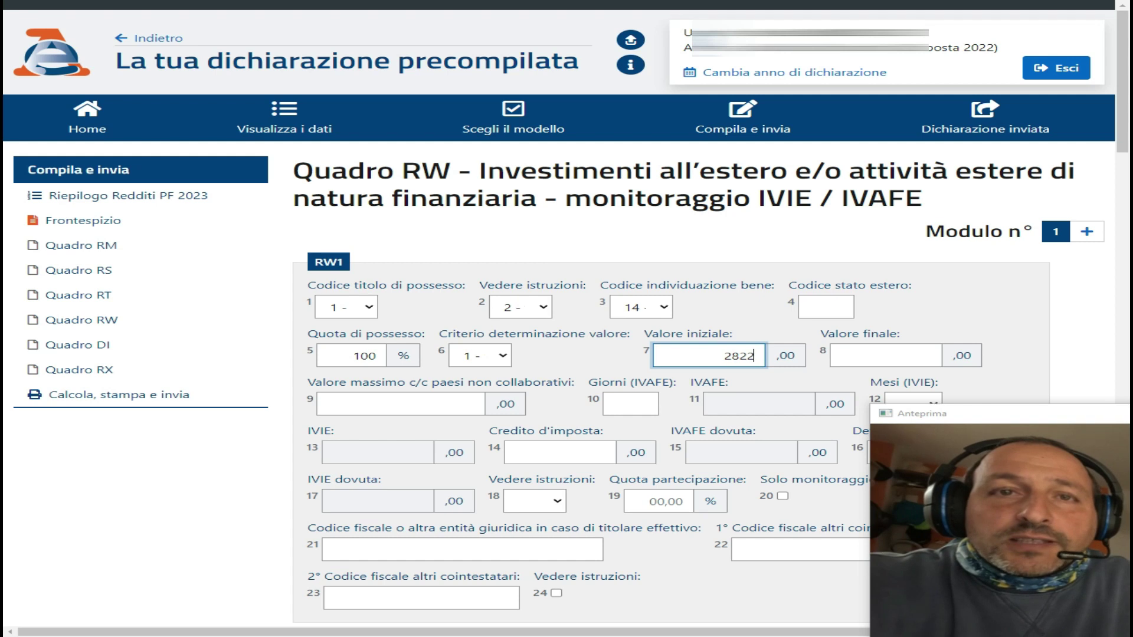
{"action": "key", "text": "Home"}
{"action": "key", "text": "shift+End"}
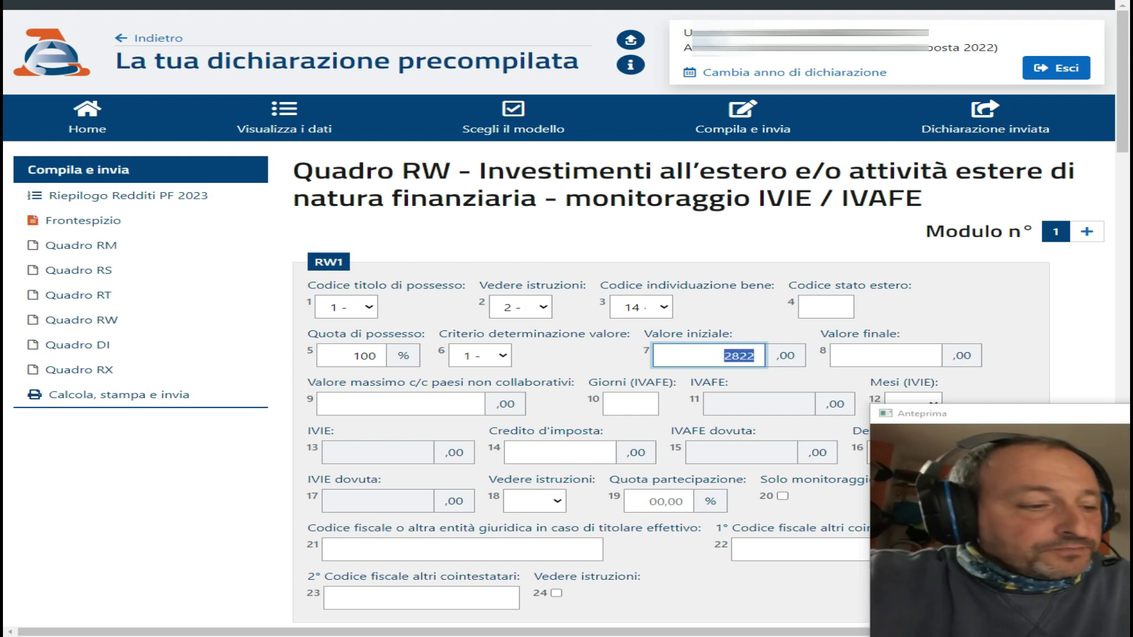
{"action": "key", "text": "End"}
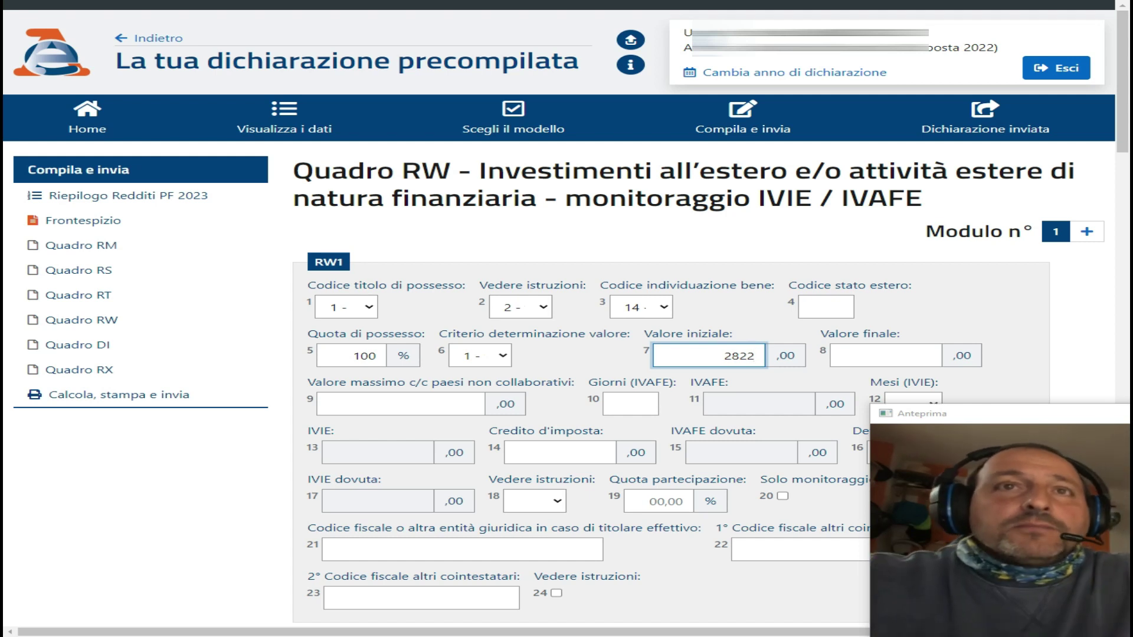
{"action": "left_click", "coordinate": [930, 355]}
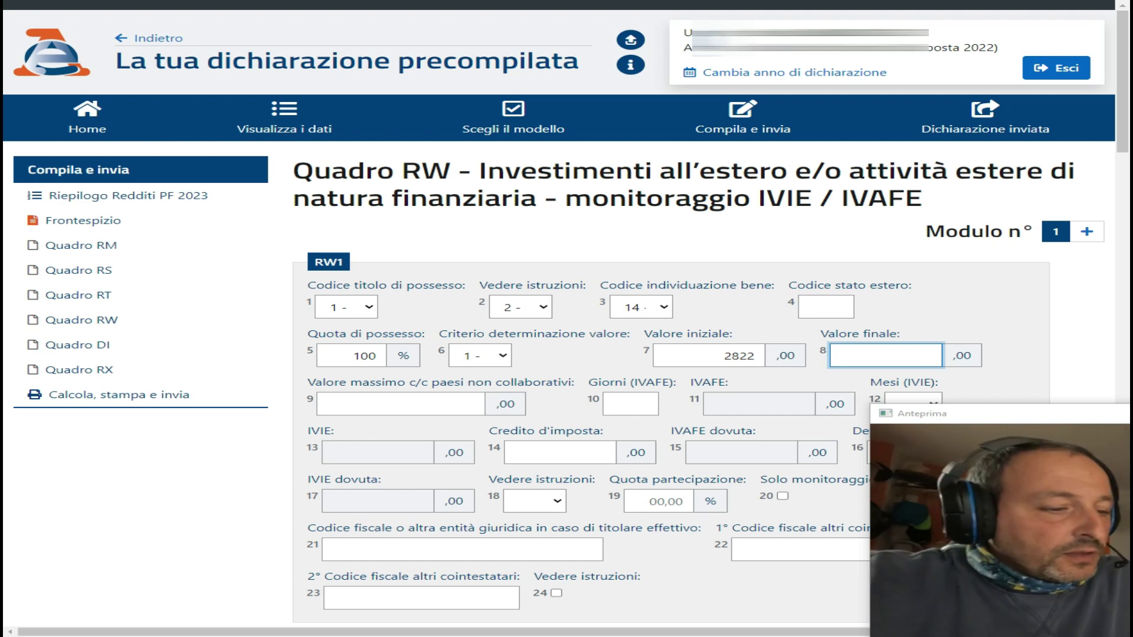
{"action": "type", "text": "041"}
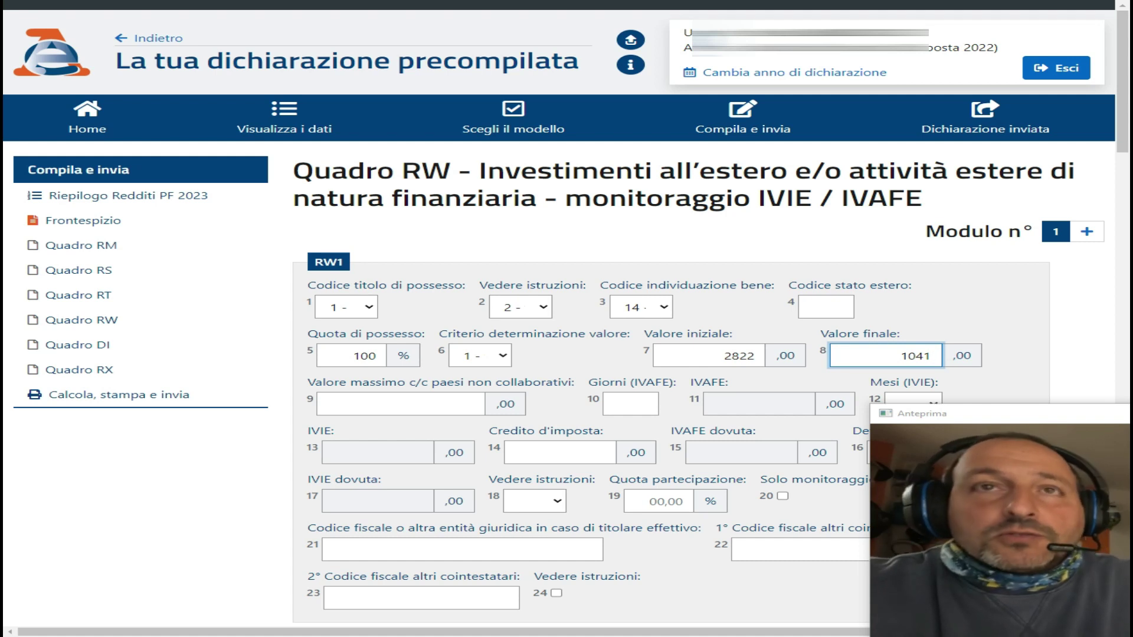
Step: Examine the remaining RW1 fields and the Vedere istruzioni options in column 18, leaving that field blank
{"action": "scroll", "coordinate": [567, 318], "scroll_direction": "down", "scroll_amount": 1}
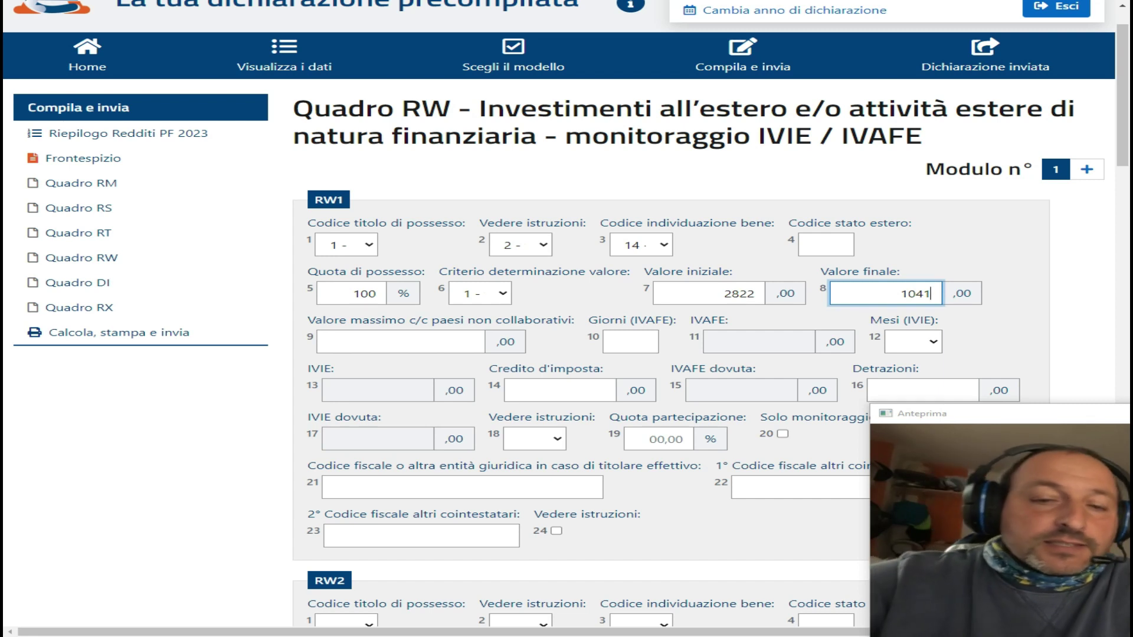
{"action": "scroll", "coordinate": [567, 330], "scroll_direction": "down", "scroll_amount": 2}
{"action": "left_click", "coordinate": [473, 210]}
{"action": "left_click", "coordinate": [631, 210]}
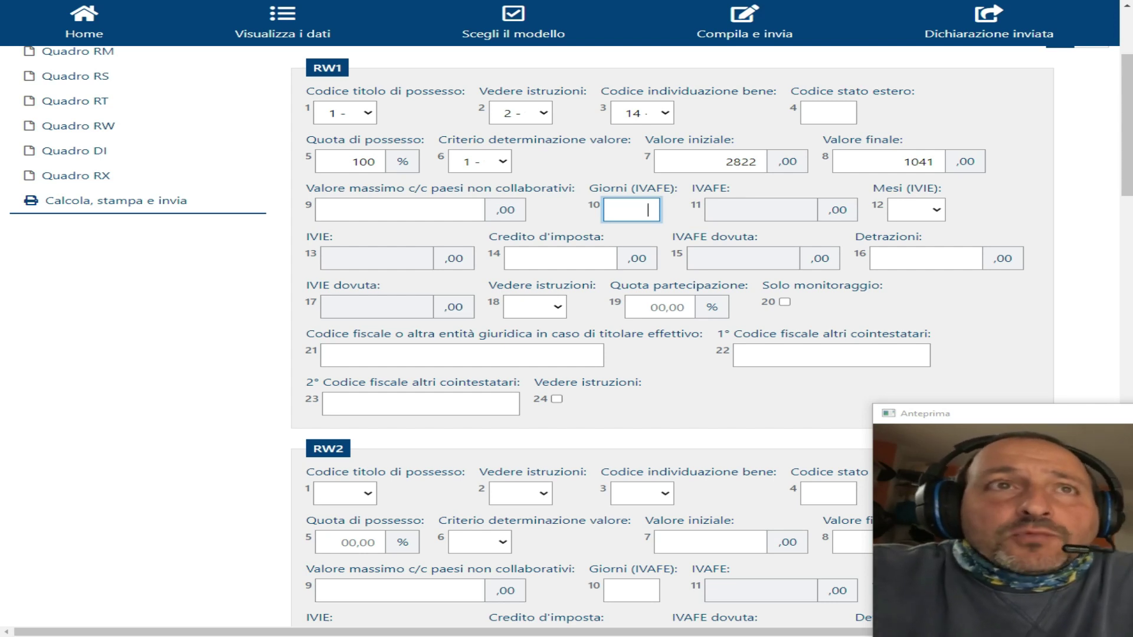
{"action": "left_click", "coordinate": [534, 306]}
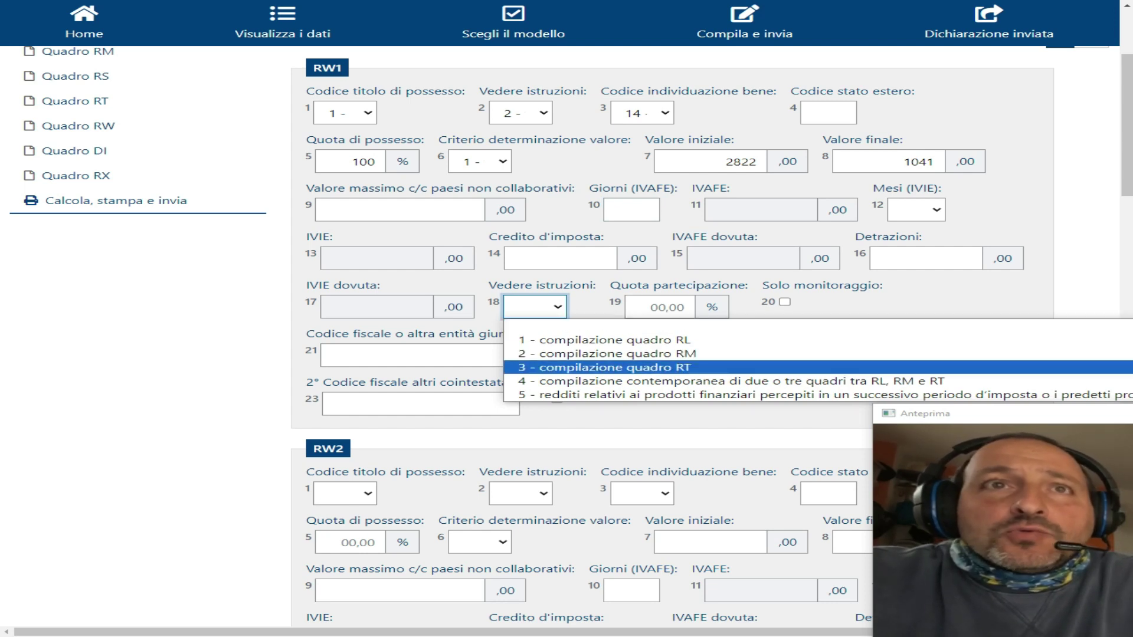
{"action": "key", "text": "Up"}
{"action": "key", "text": "Up"}
{"action": "key", "text": "Up"}
{"action": "key", "text": "Return"}
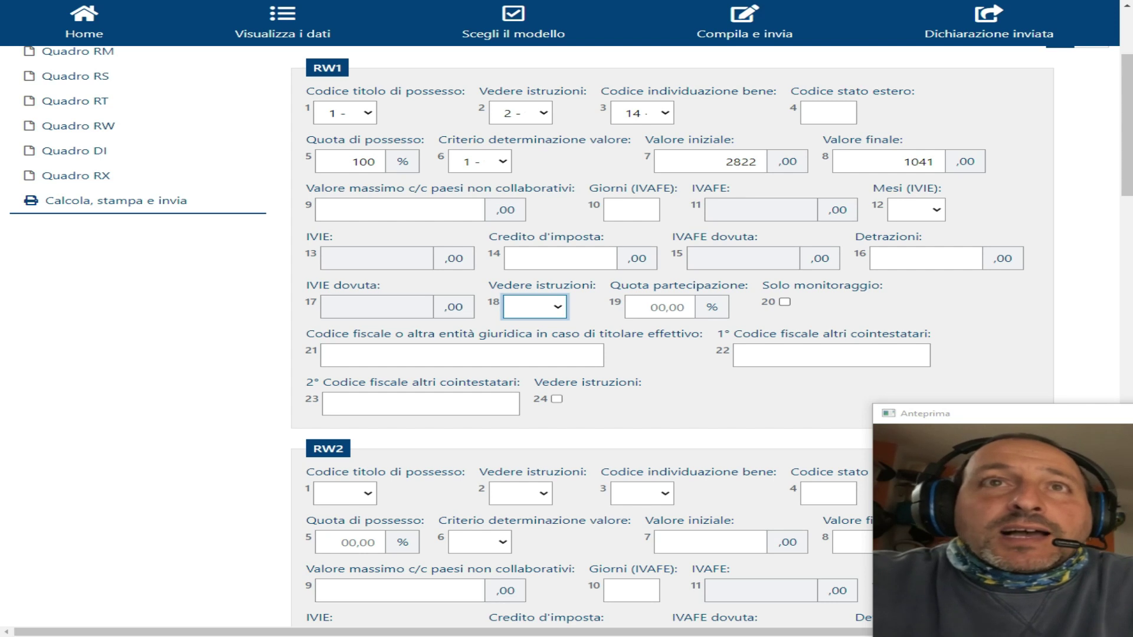
Step: Mark RW1 as Solo monitoraggio and save Quadro RW
{"action": "left_click", "coordinate": [784, 302]}
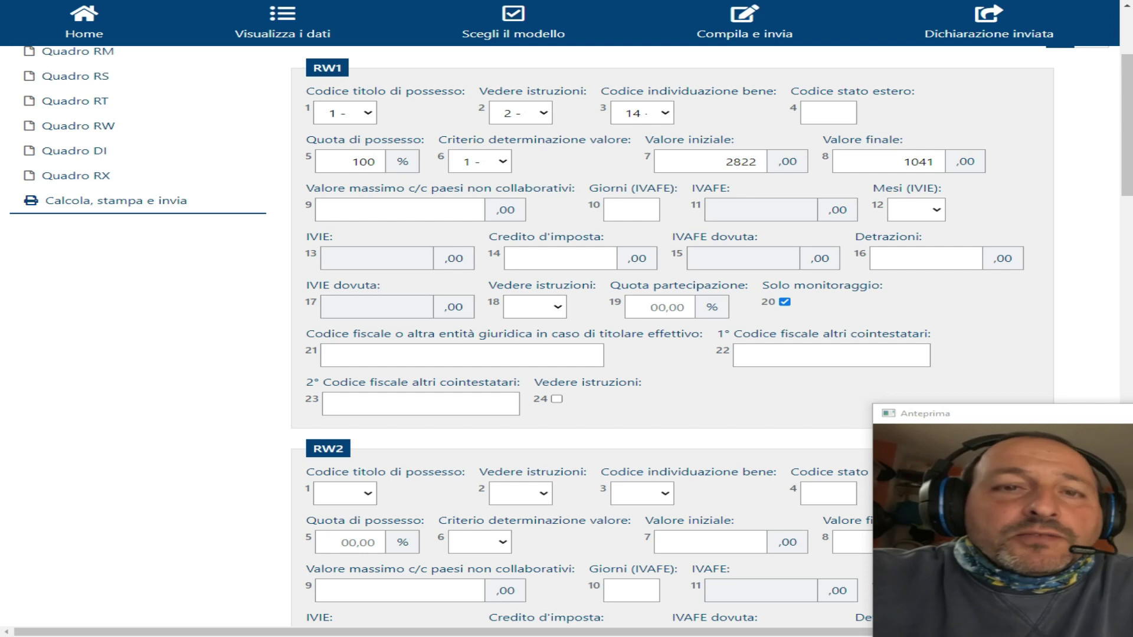
{"action": "scroll", "coordinate": [672, 336], "scroll_direction": "down", "scroll_amount": 20}
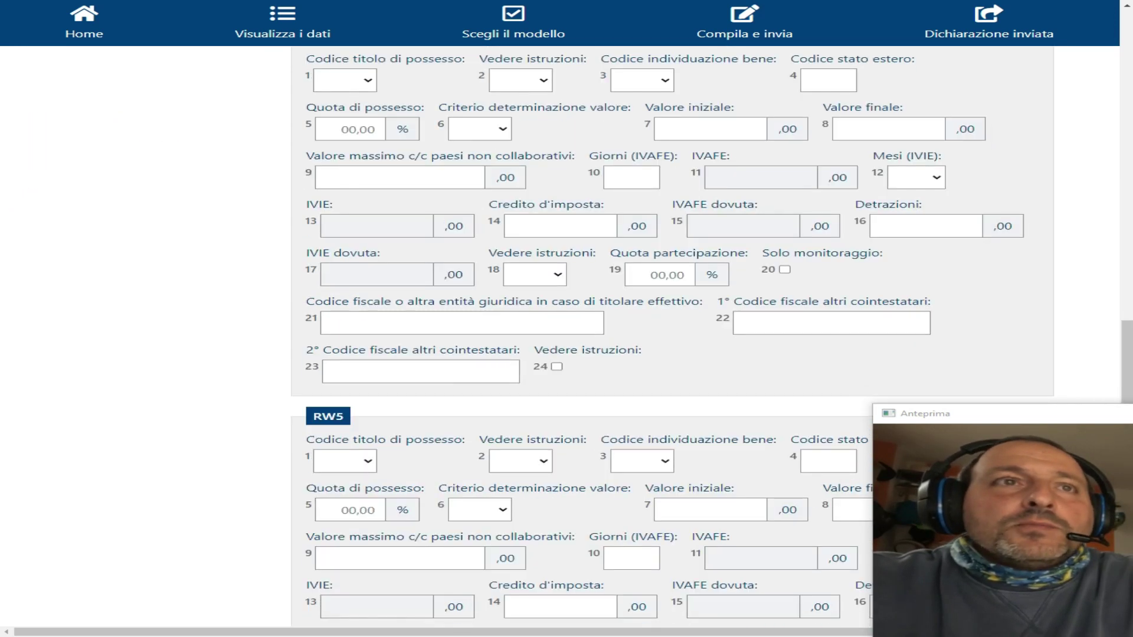
{"action": "scroll", "coordinate": [672, 336], "scroll_direction": "down", "scroll_amount": 5}
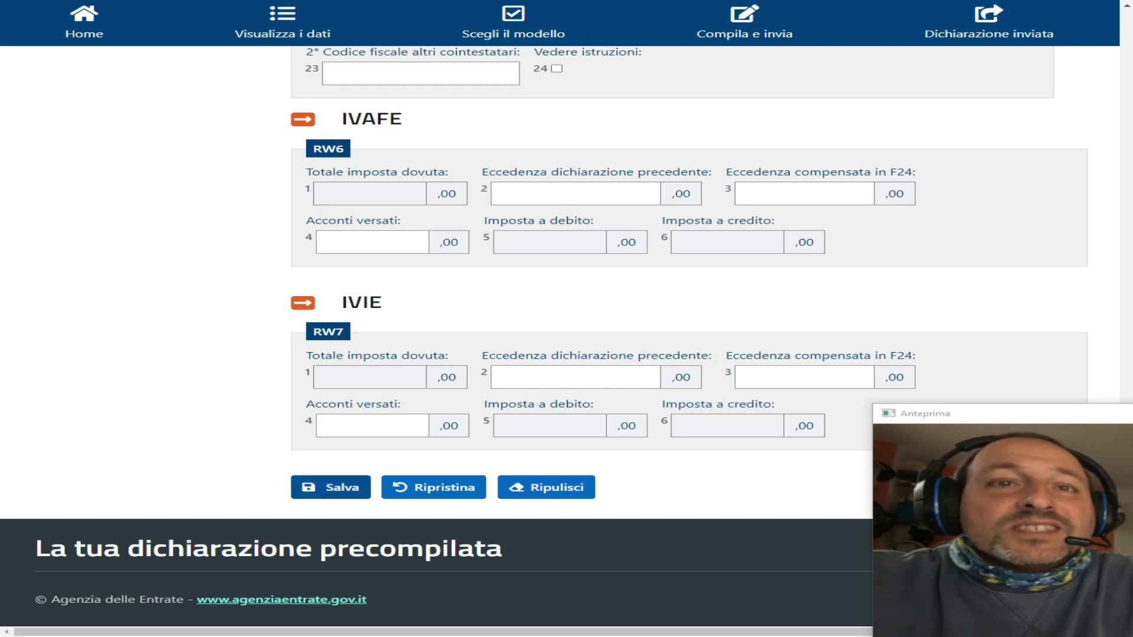
{"action": "left_click", "coordinate": [336, 487]}
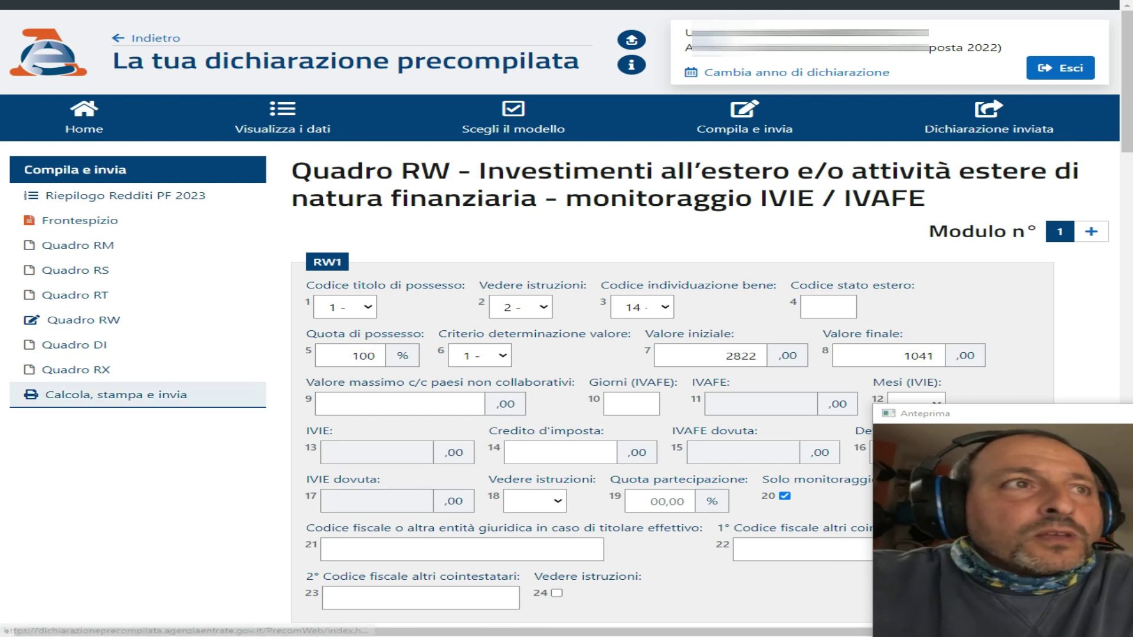
Step: Go to Calcola, stampa e invia and submit the Redditi PF 2023 declaration
{"action": "left_click", "coordinate": [117, 394]}
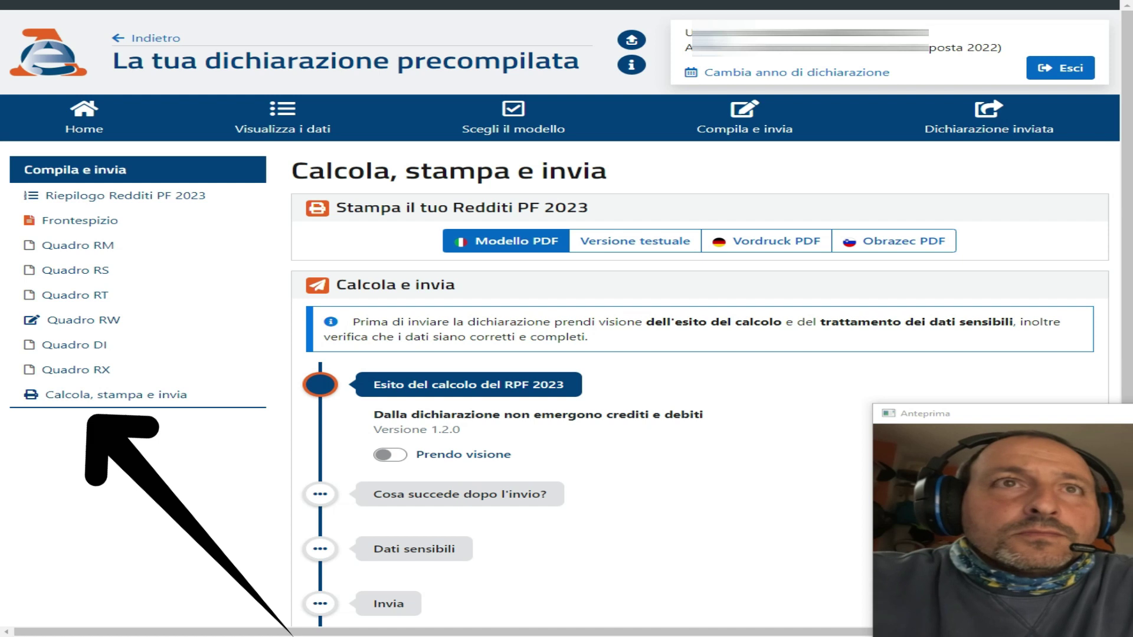
{"action": "scroll", "coordinate": [567, 336], "scroll_direction": "down", "scroll_amount": 3}
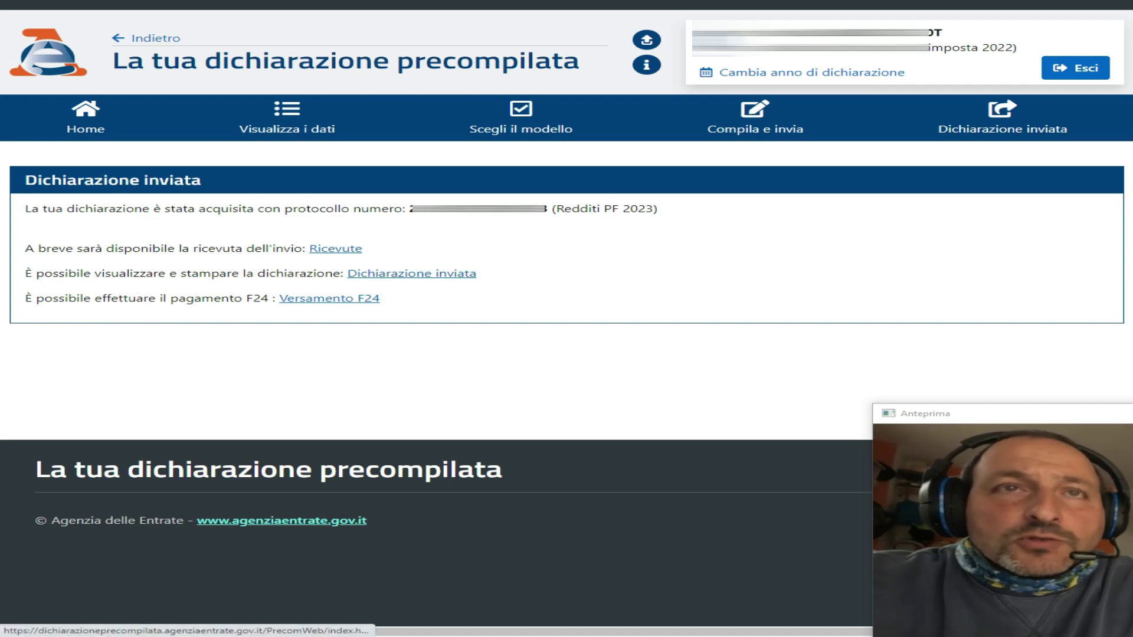
Step: Open the sent declarations summary and download the Redditi Persone Fisiche aggiuntivo declaration for editing with RPF Online
{"action": "left_click", "coordinate": [412, 273]}
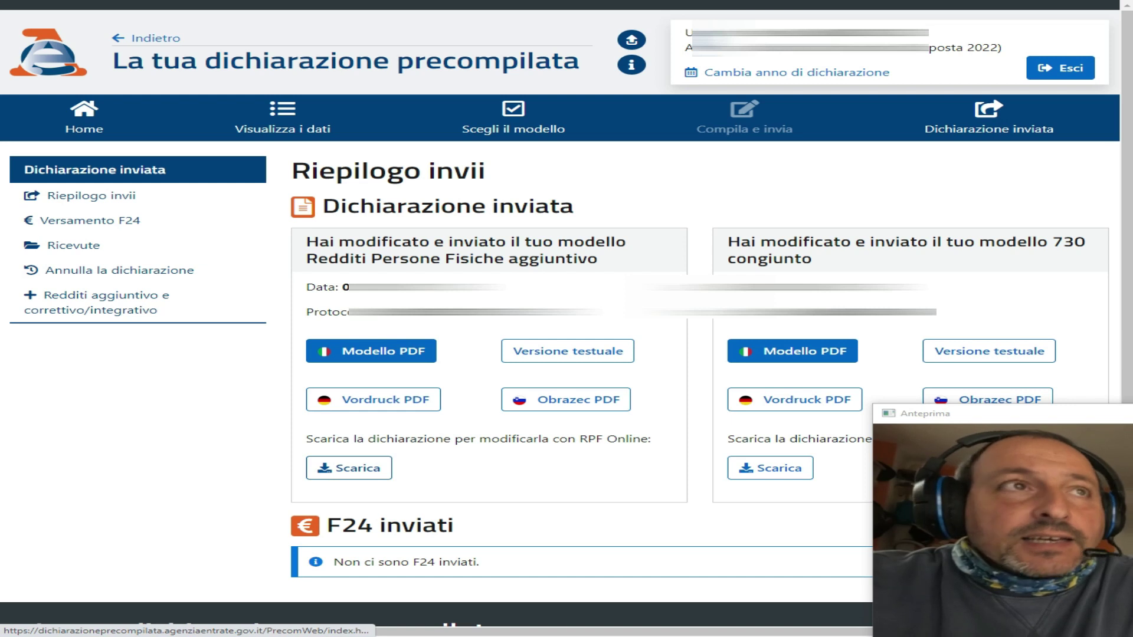
{"action": "left_click", "coordinate": [349, 468]}
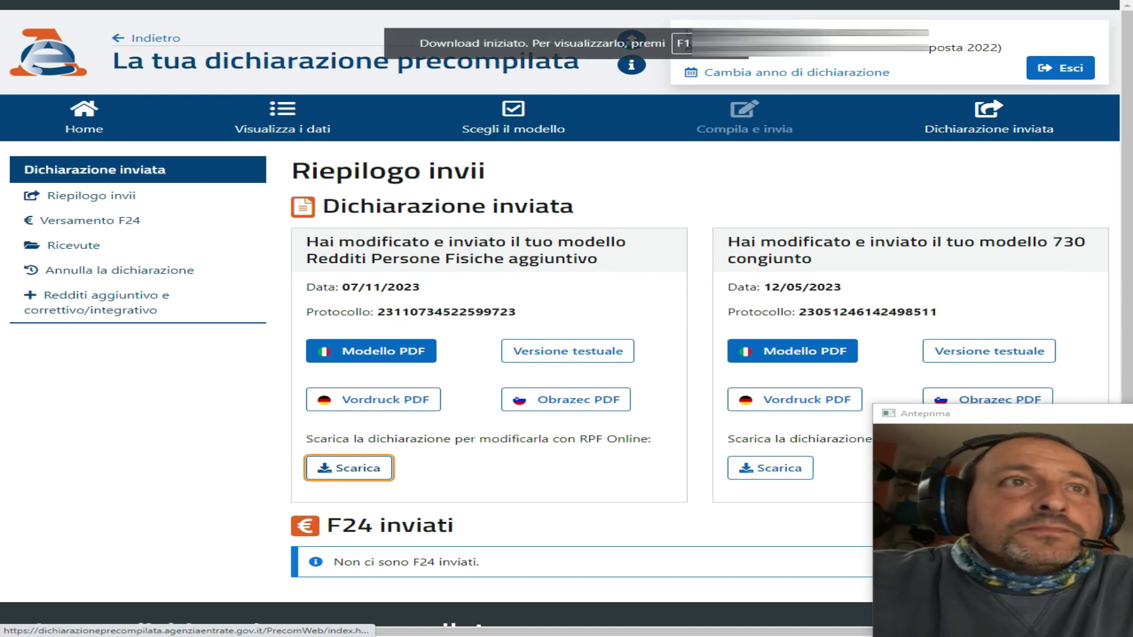